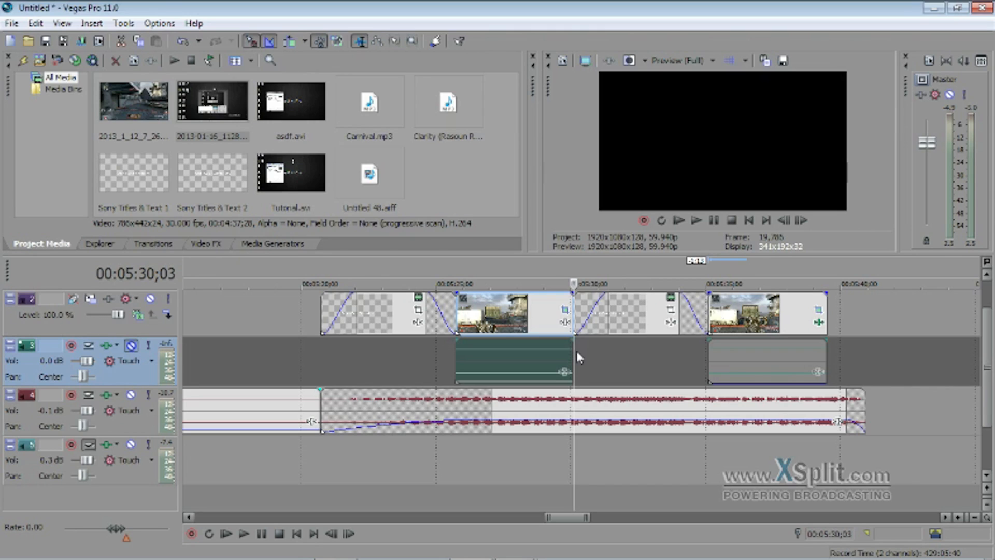
Check the resample switch of the first gameplay clip on the video track.
right_click(530, 322)
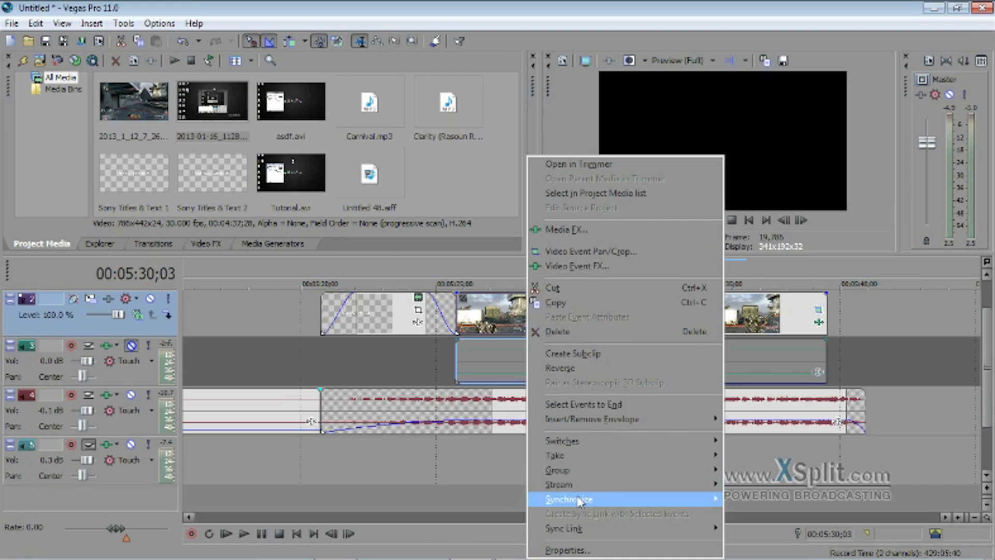
mouse_move(570, 441)
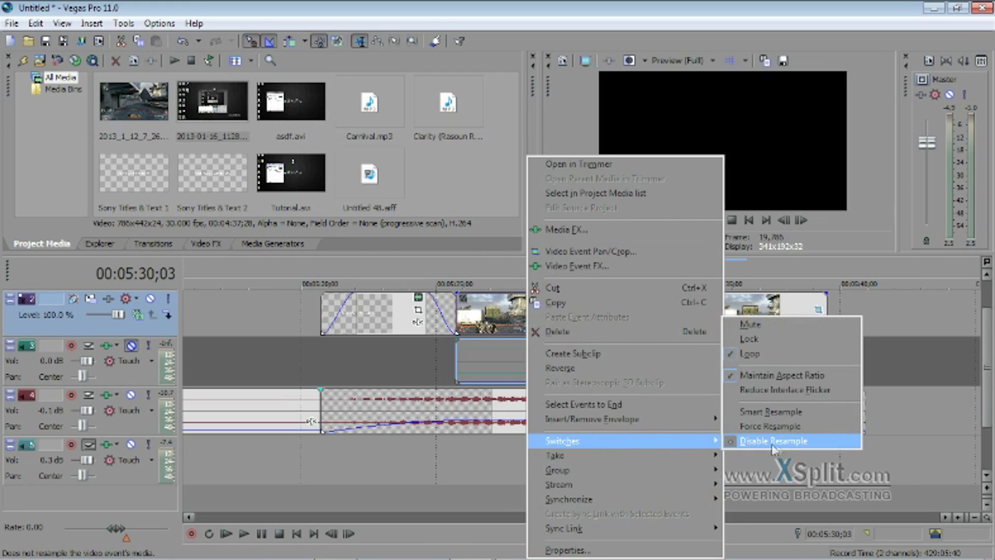
click(889, 446)
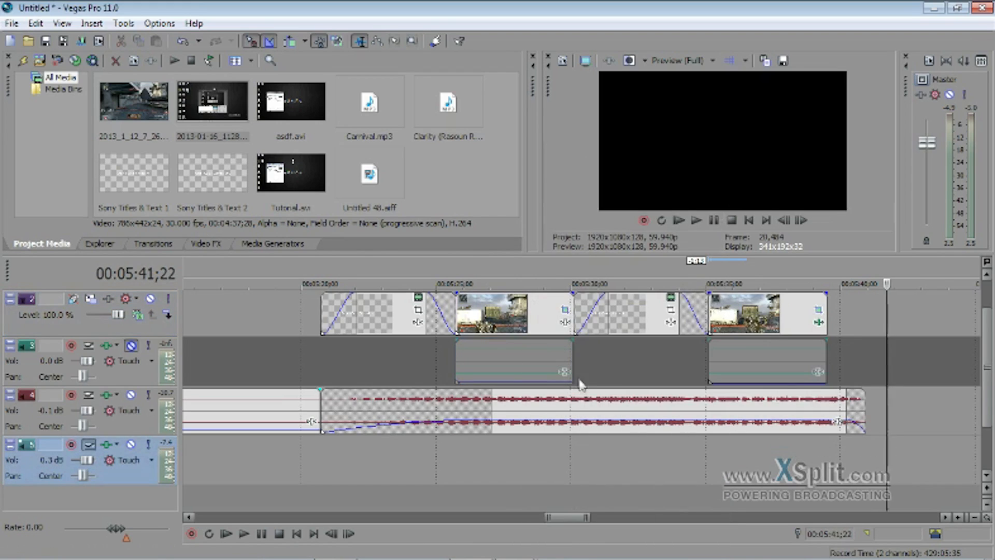
click(570, 372)
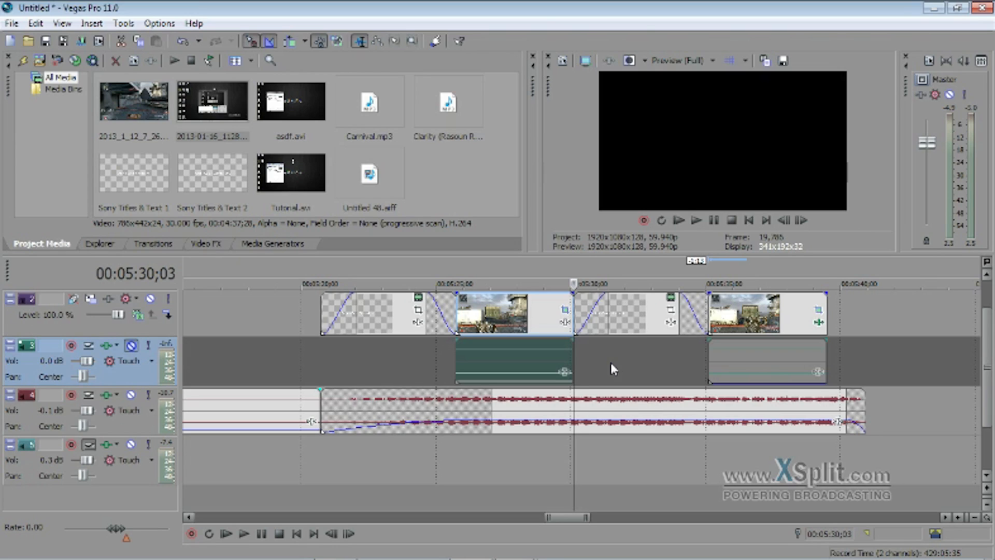
In the project properties, set the frame rate to 59.940 (Double NTSC) and full-resolution rendering quality to Best.
click(98, 42)
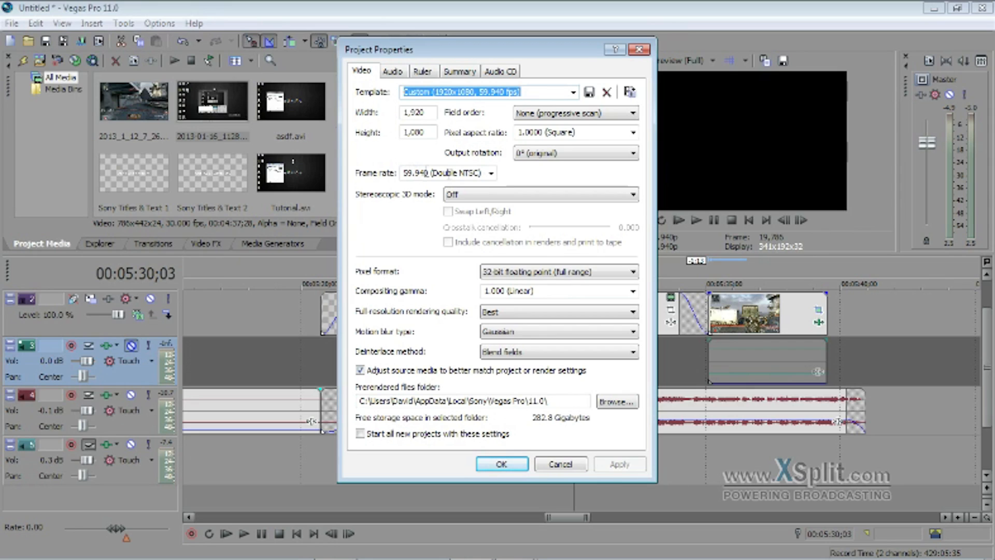
click(491, 173)
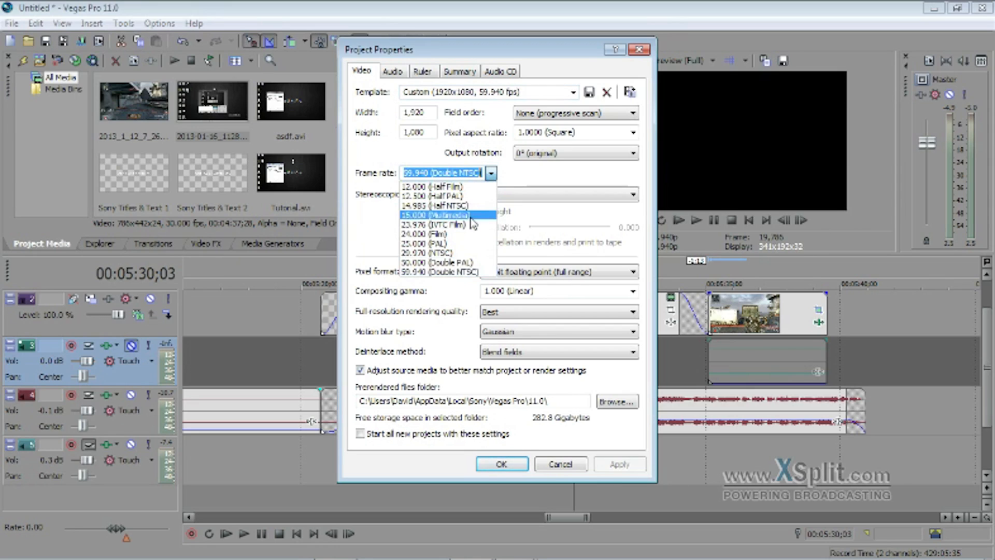
click(460, 273)
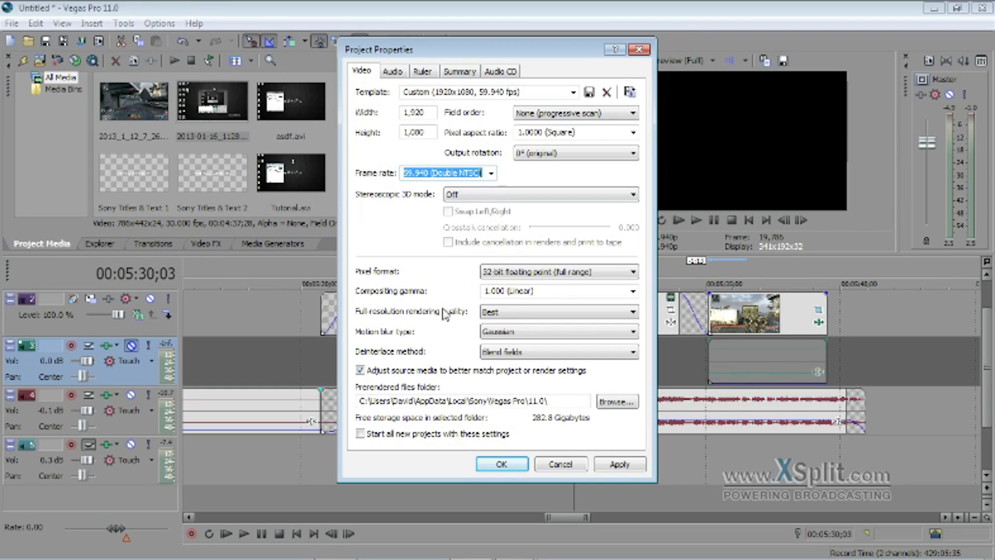
click(518, 313)
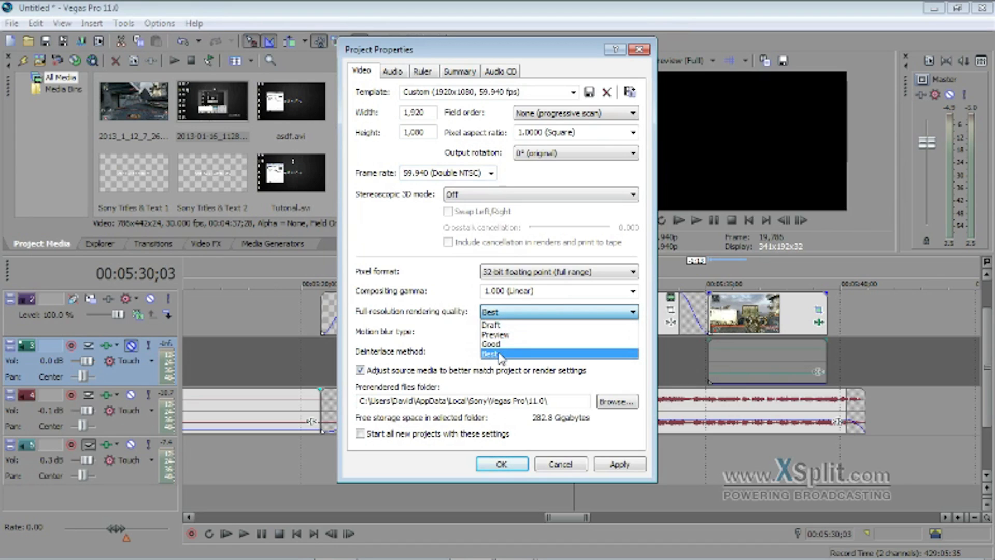
click(500, 355)
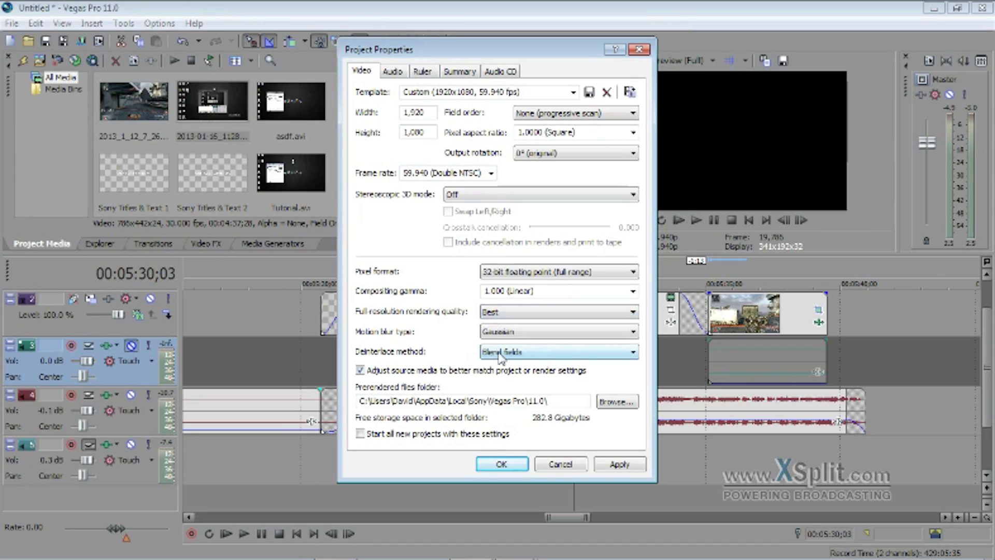
Review the project's audio properties, apply the project settings and close the properties after returning to the video settings.
click(402, 76)
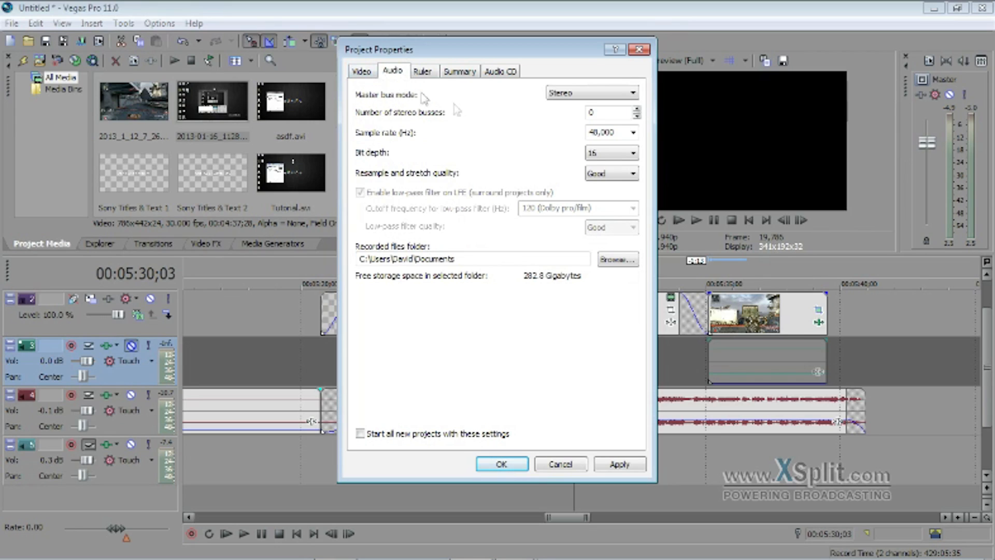
click(621, 464)
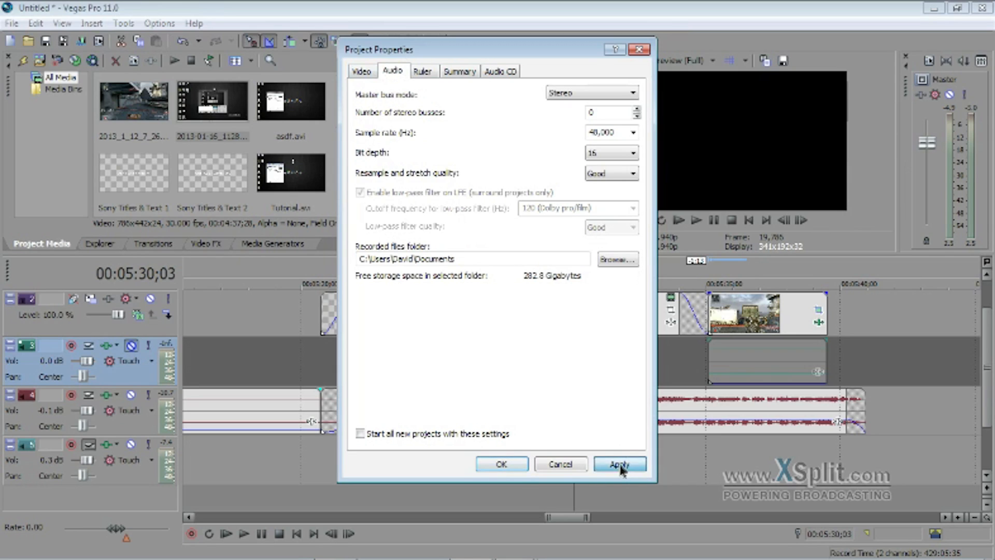
click(369, 72)
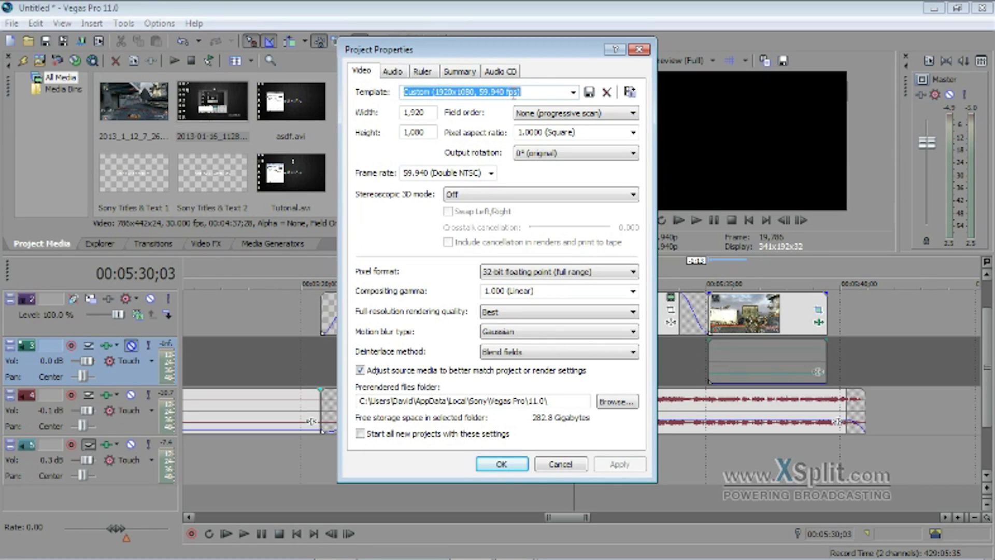
click(514, 465)
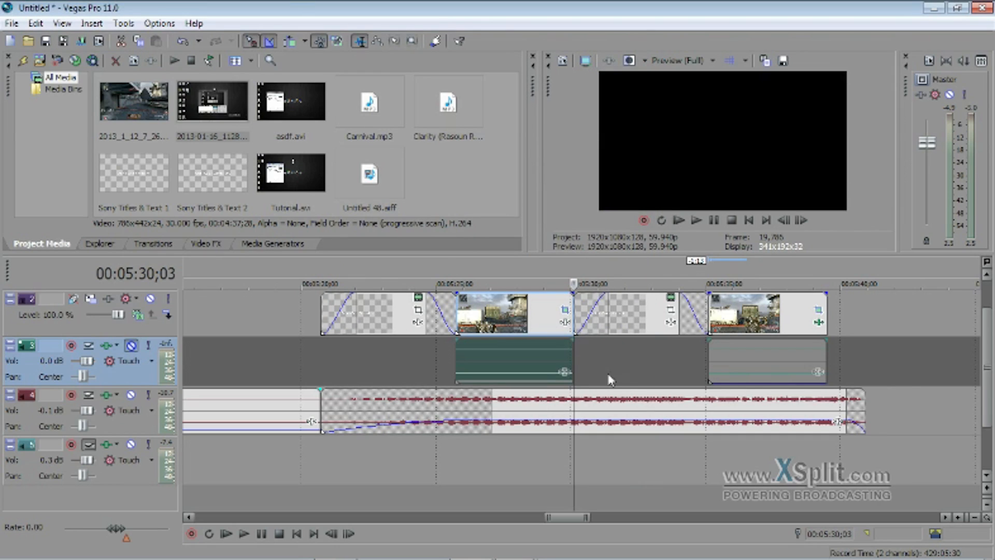
Open the Render As settings and choose the YouTube HD 60 Fps template.
click(81, 41)
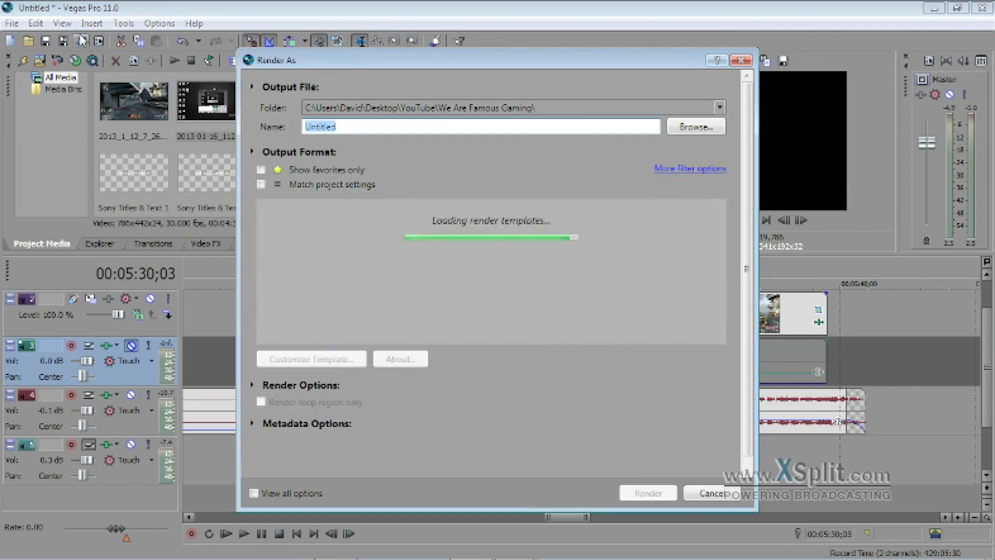
scroll(403, 292, down, 1)
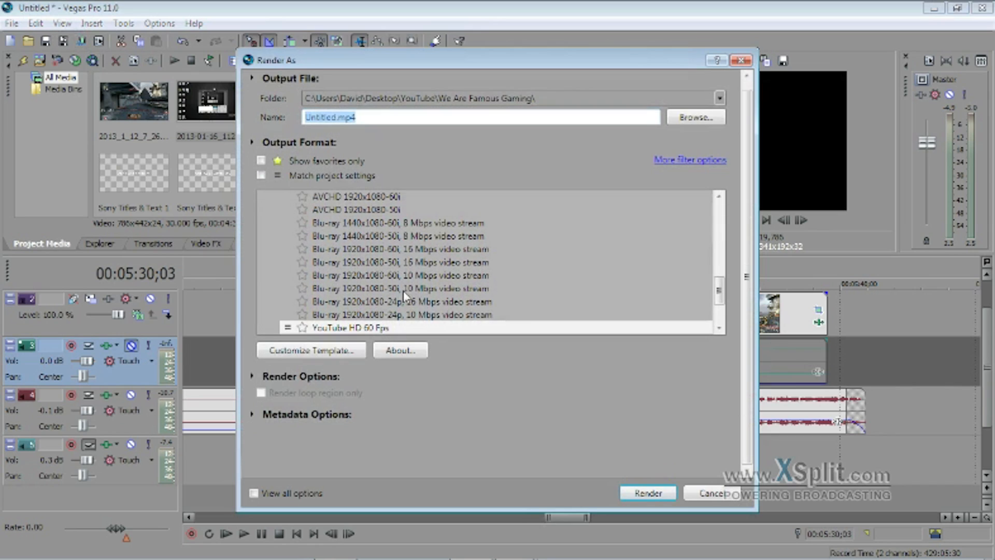
drag(719, 287, 697, 295)
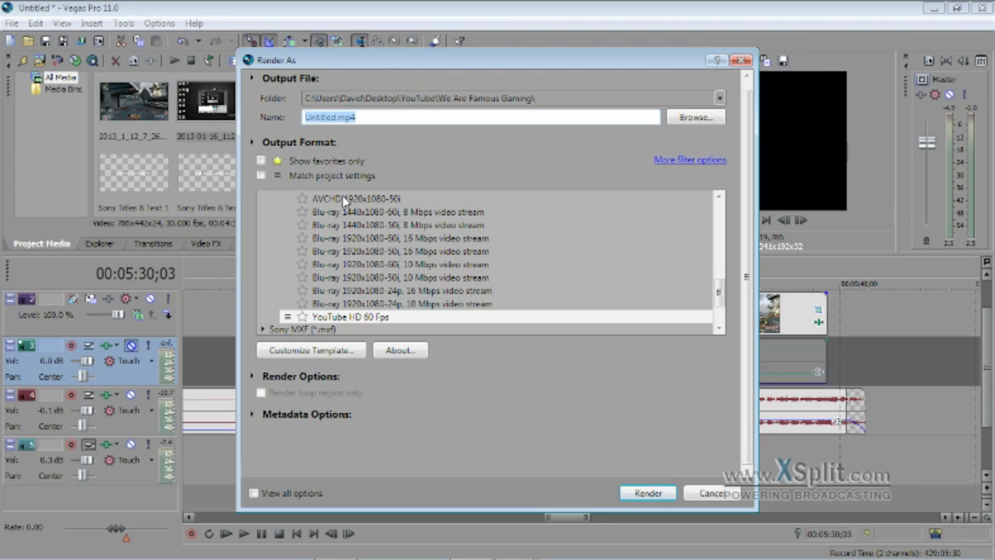
click(344, 316)
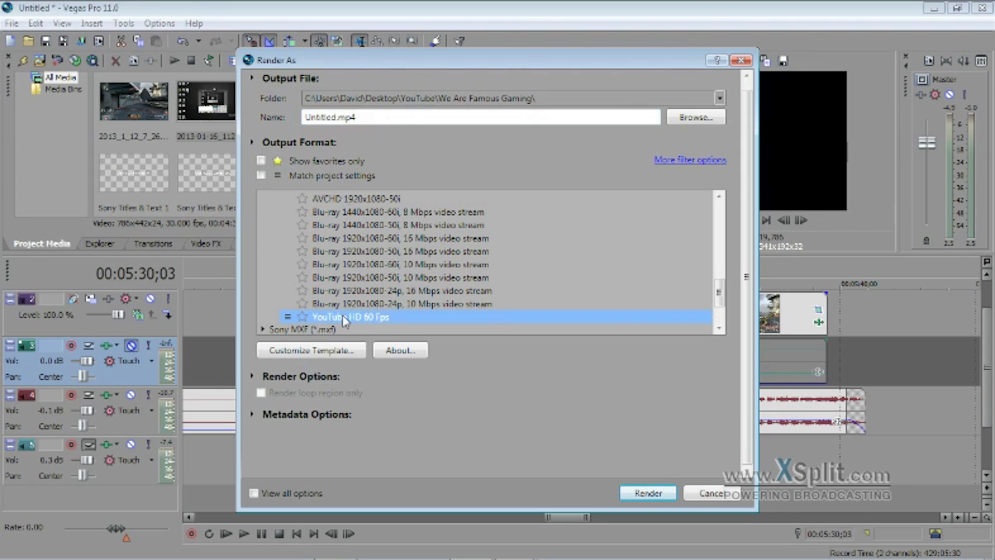
click(370, 201)
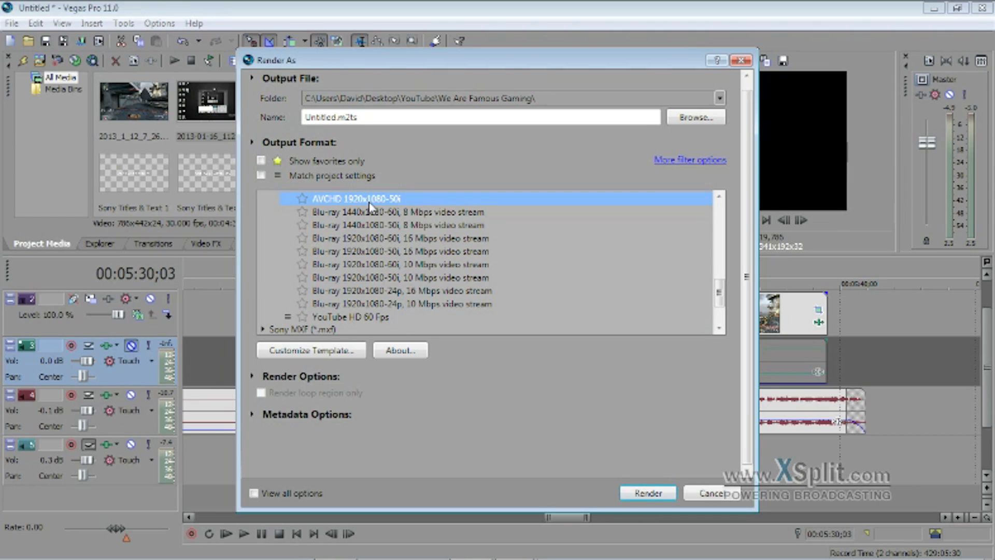
click(358, 317)
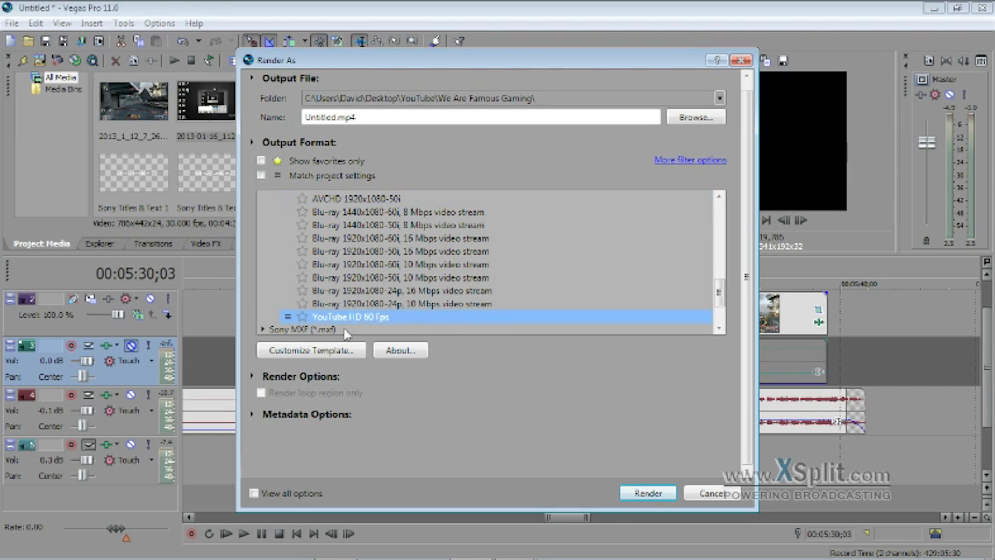
Customize the YouTube HD 60 Fps template with video format AVC and frame size High definition (1920x1080).
click(328, 352)
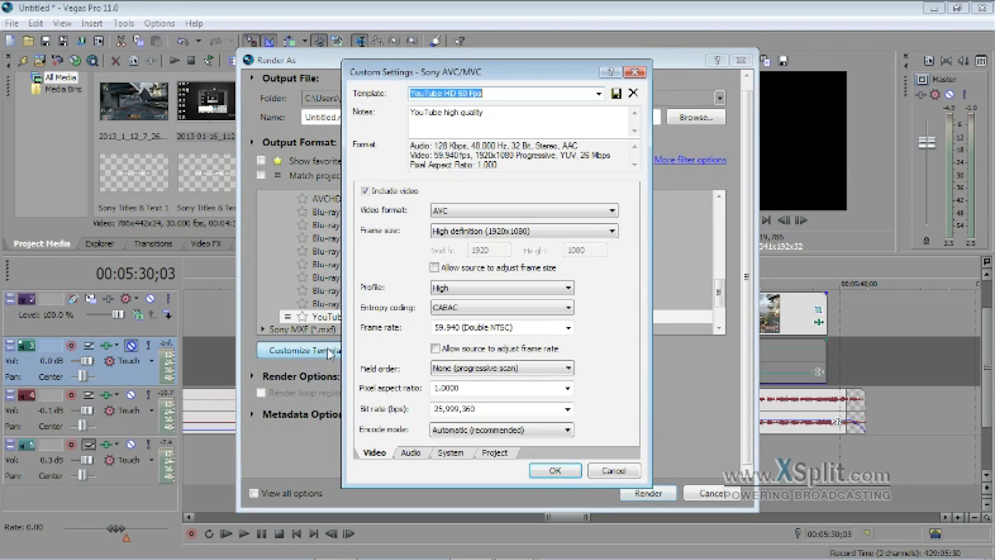
click(454, 215)
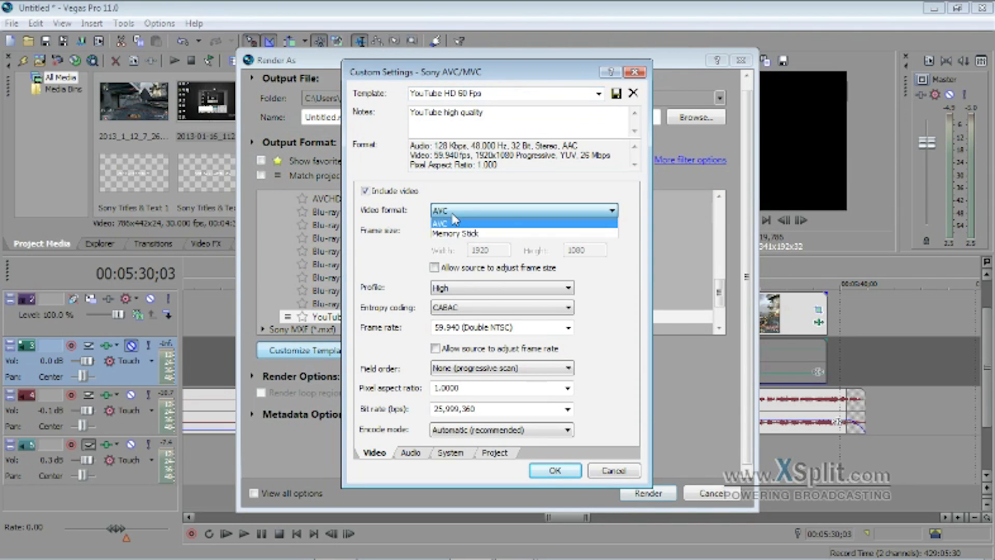
click(455, 223)
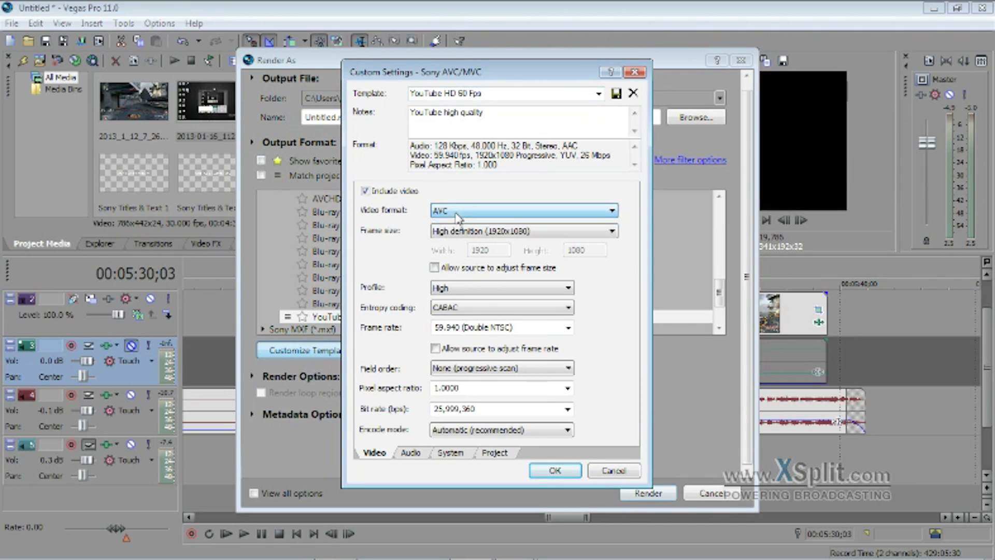
click(463, 239)
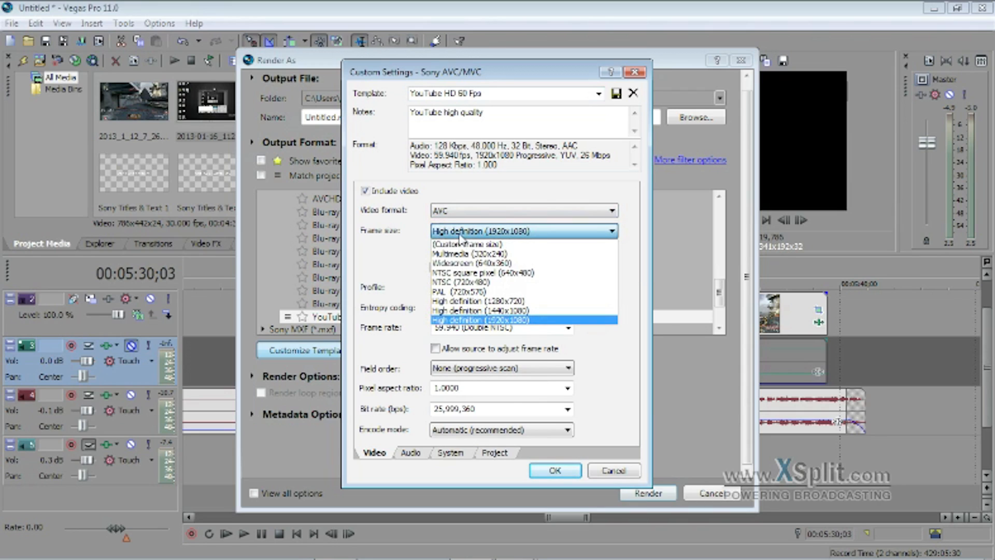
click(466, 321)
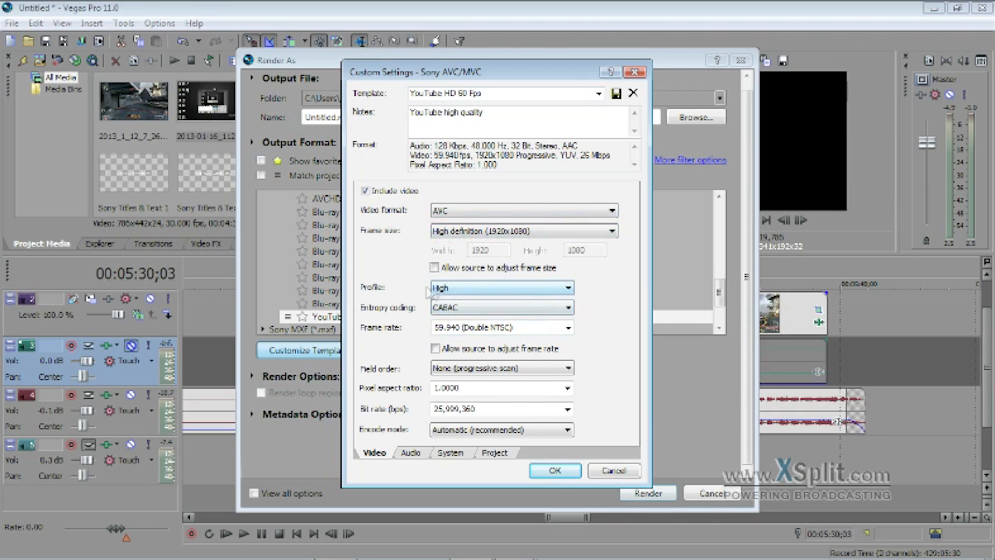
Set the template's frame rate to 59.940 (Double NTSC) and its video bit rate to 25,999,360 bps.
click(569, 327)
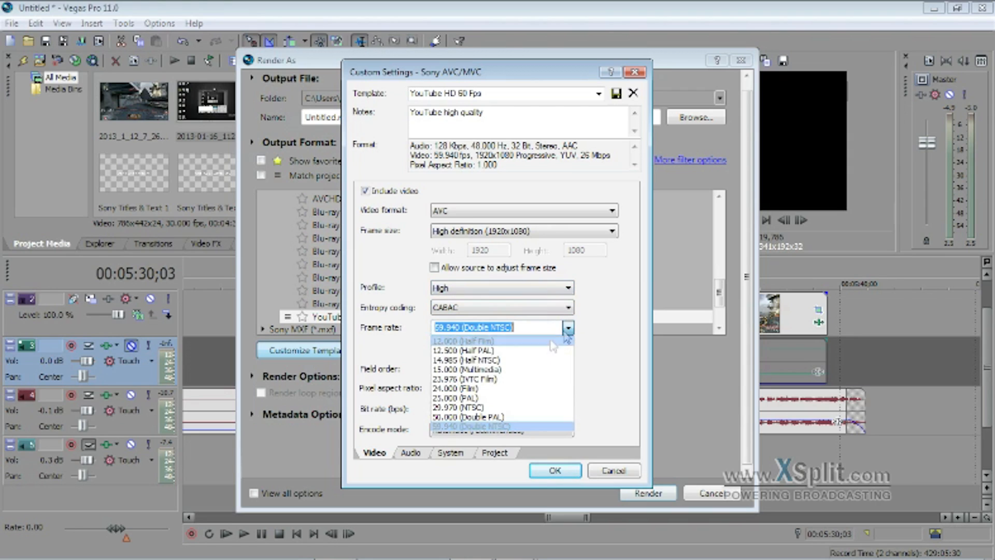
click(477, 427)
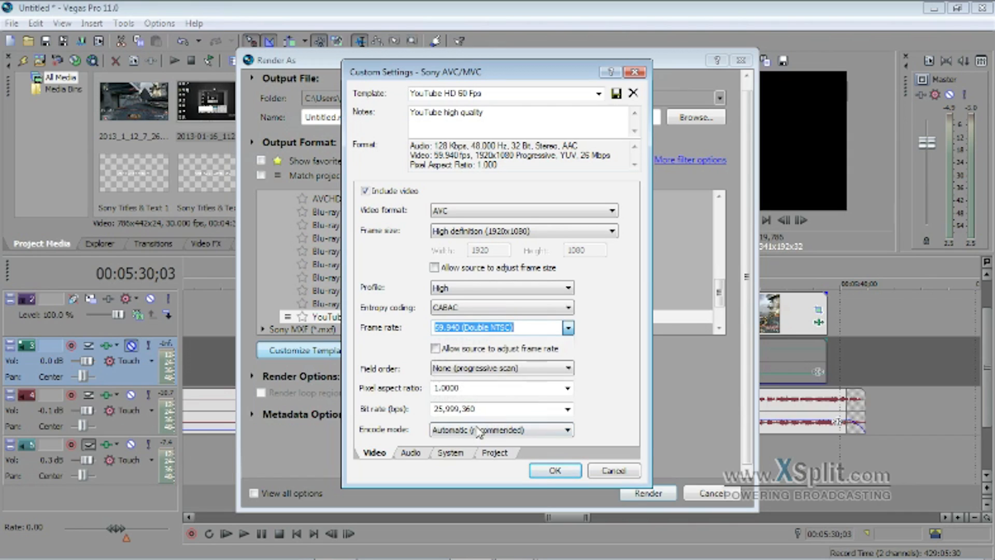
click(568, 409)
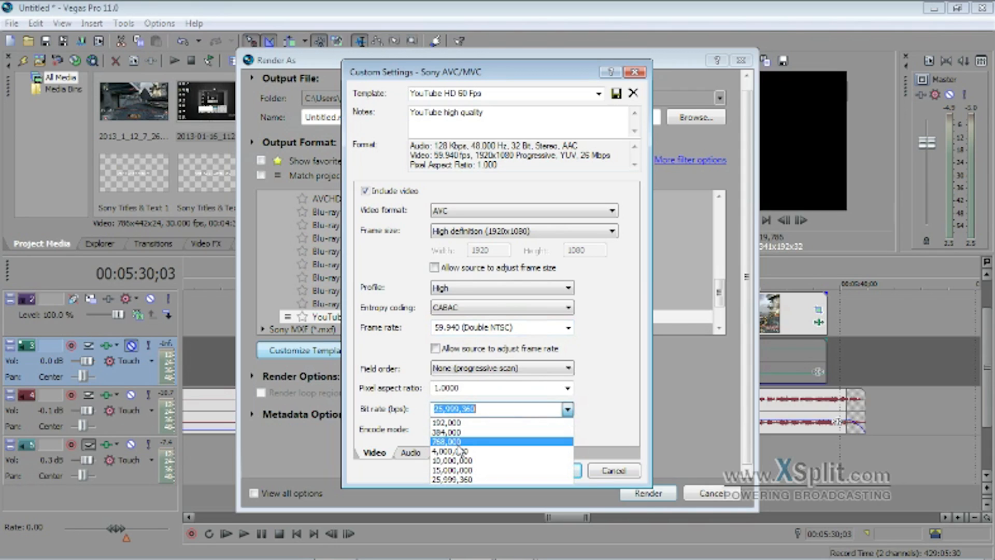
click(457, 480)
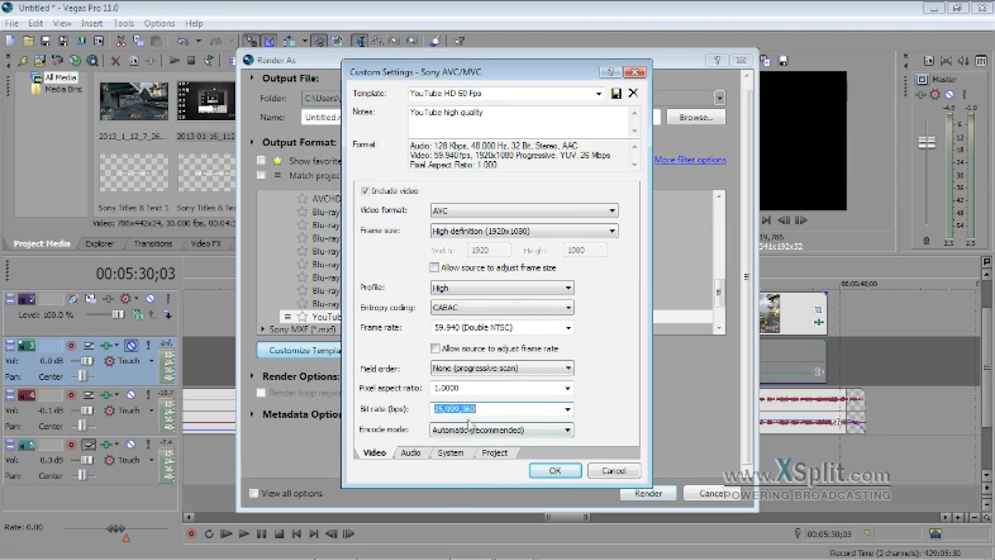
Review the template's audio settings, accept the custom template and close Render As without rendering.
click(409, 455)
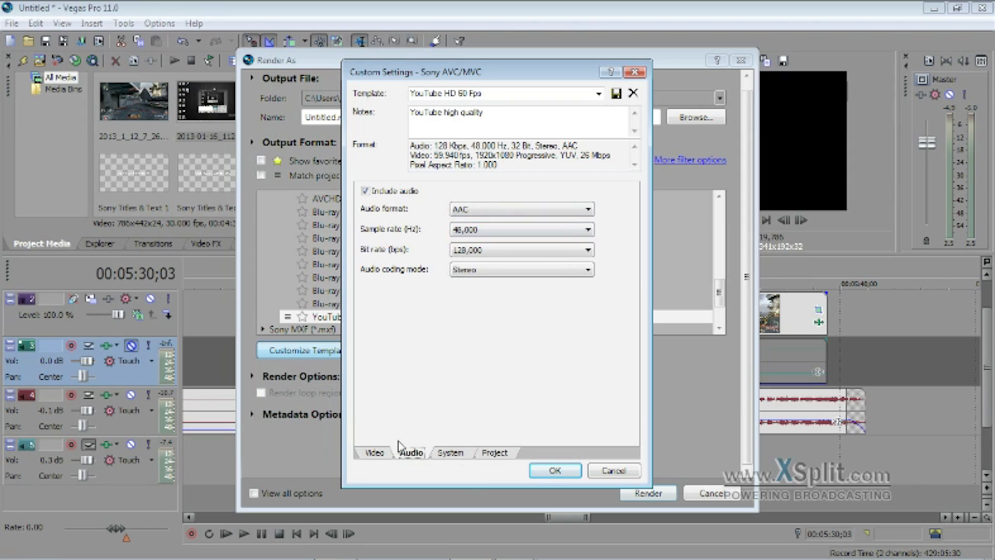
click(383, 455)
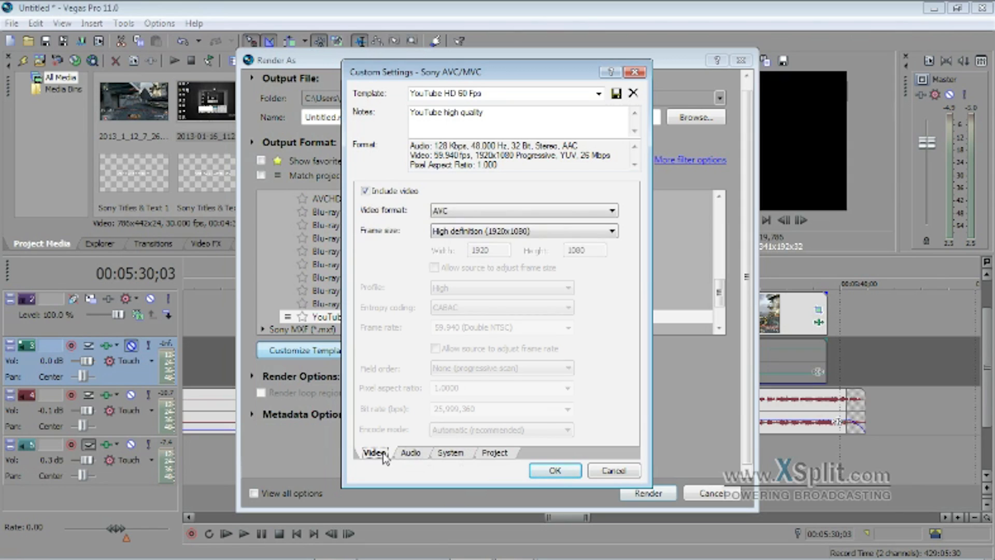
click(555, 470)
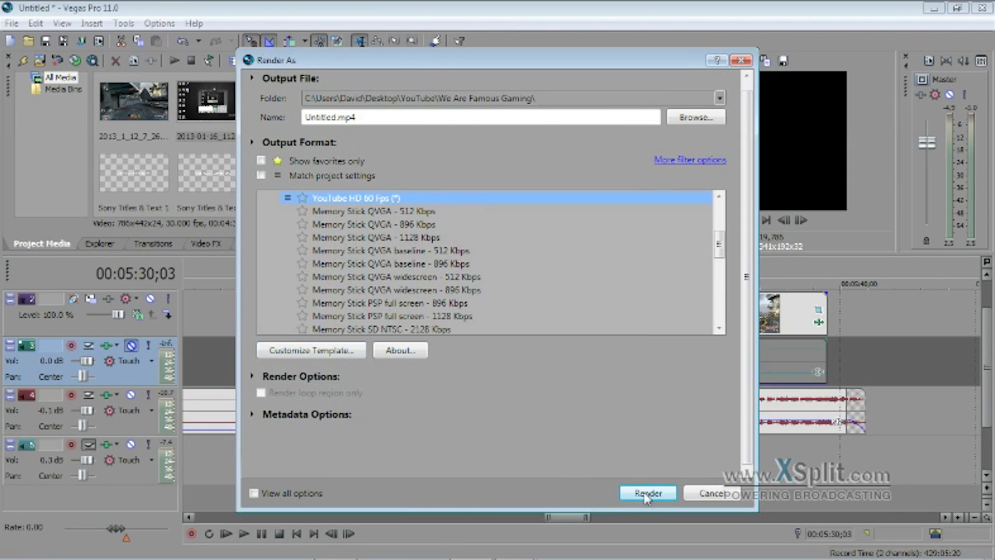
click(741, 60)
Preview frames at several points in the first gameplay clip and near the end of the second one.
click(508, 325)
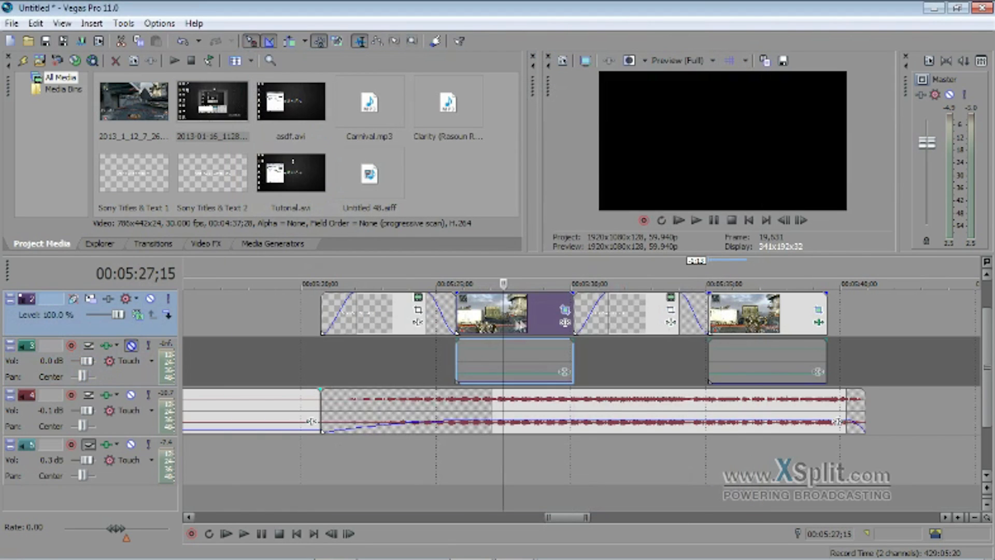
click(483, 327)
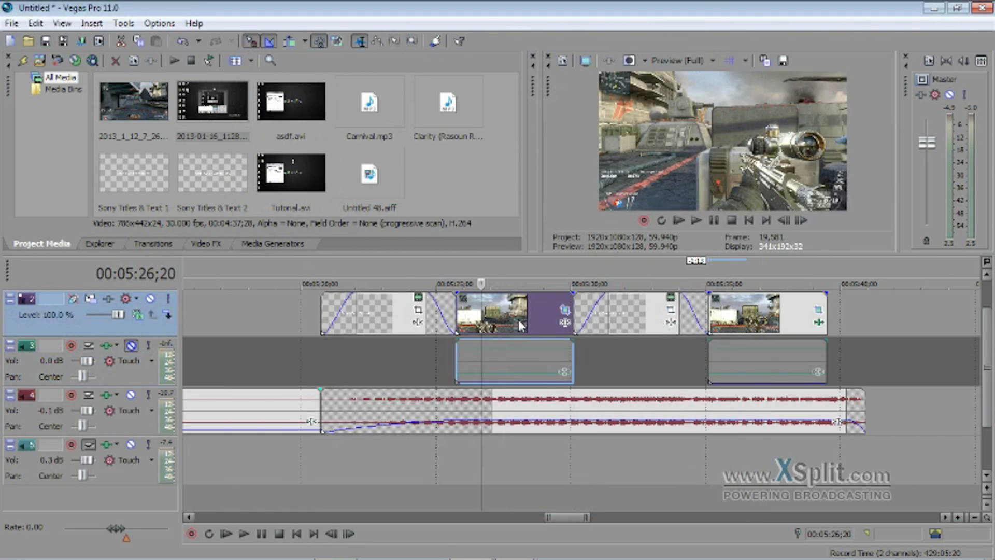
click(519, 325)
click(535, 319)
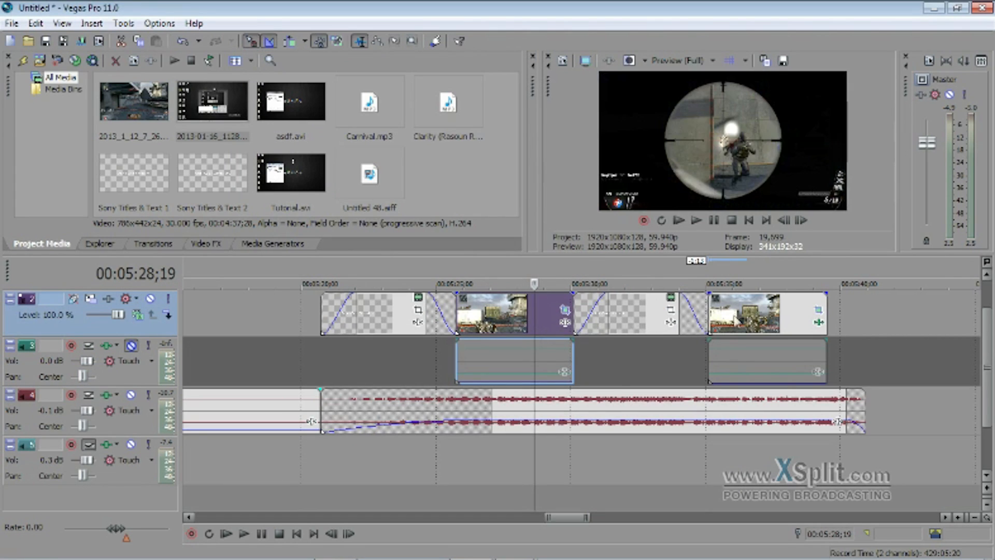
click(803, 325)
click(802, 322)
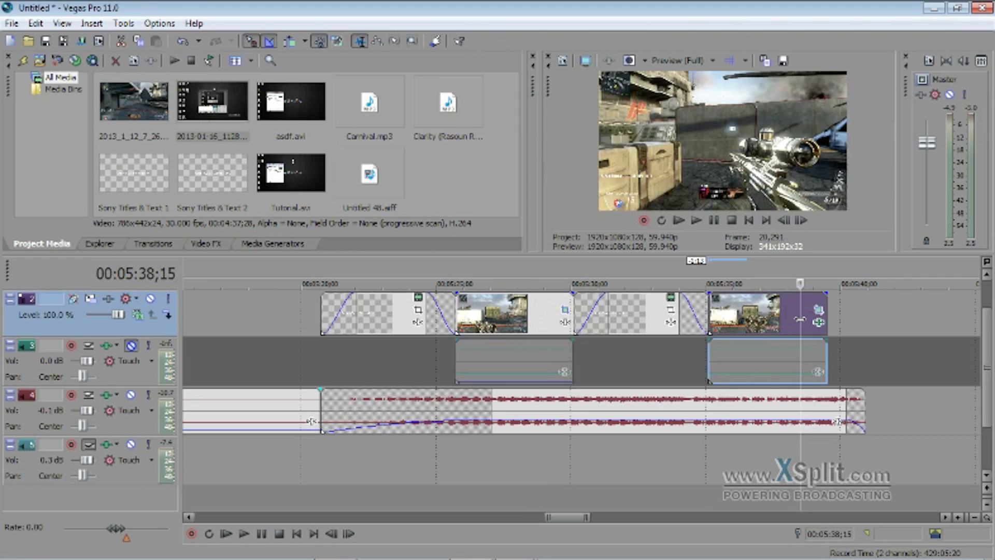
Compare frames near the end of both gameplay clips and open the second clip's Color Curves effect settings.
click(548, 323)
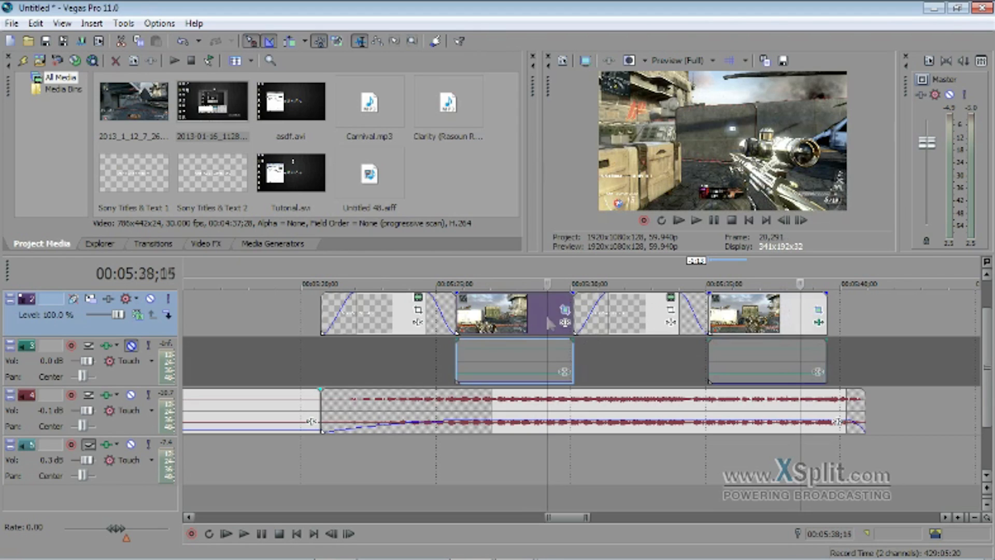
click(802, 327)
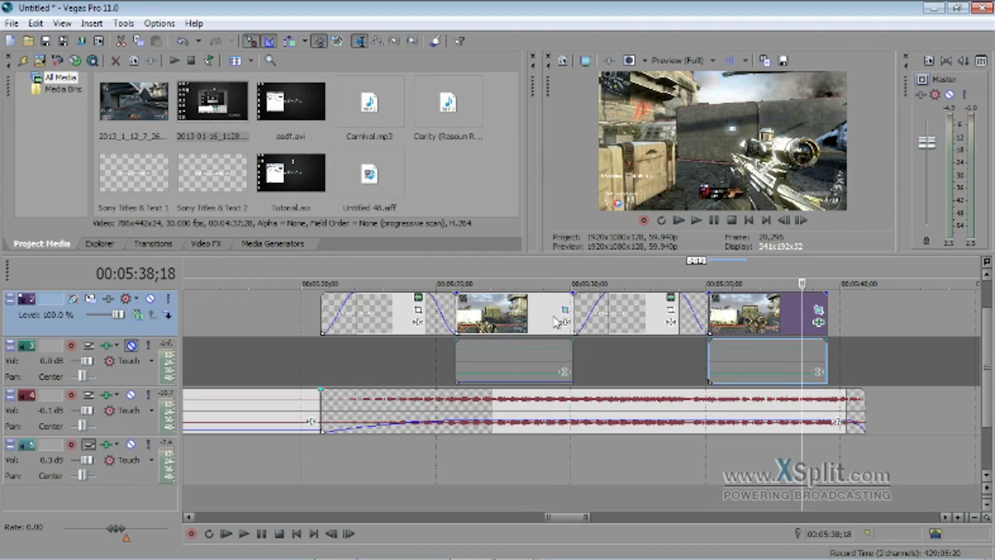
click(819, 323)
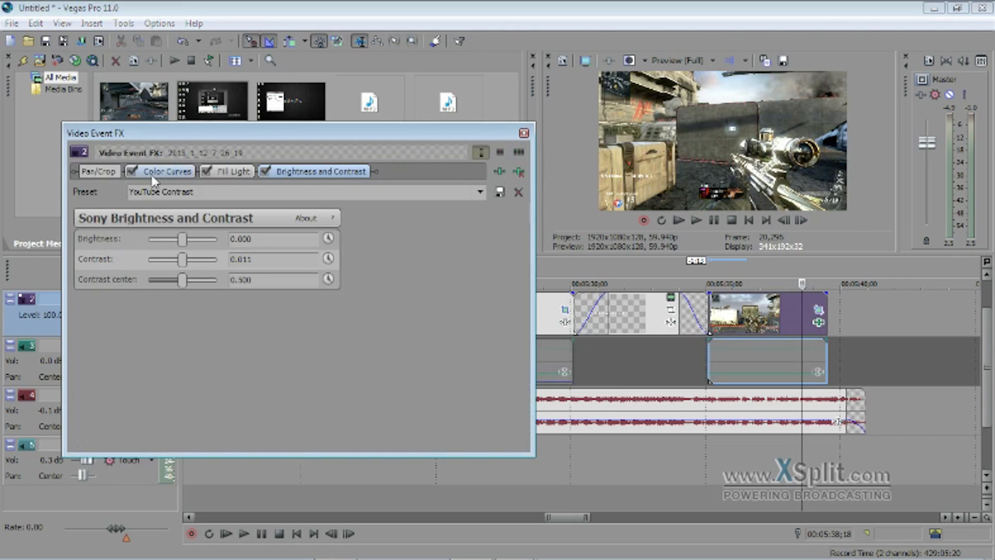
click(153, 173)
Move the event effects window aside to view the available video effect plug-ins, and return to the project media.
drag(195, 133, 559, 134)
click(195, 243)
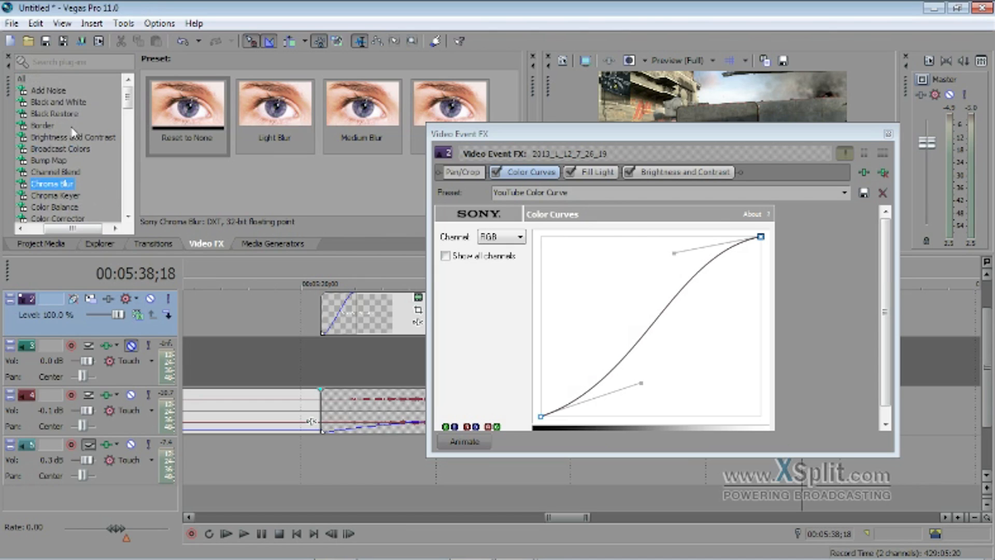
click(61, 242)
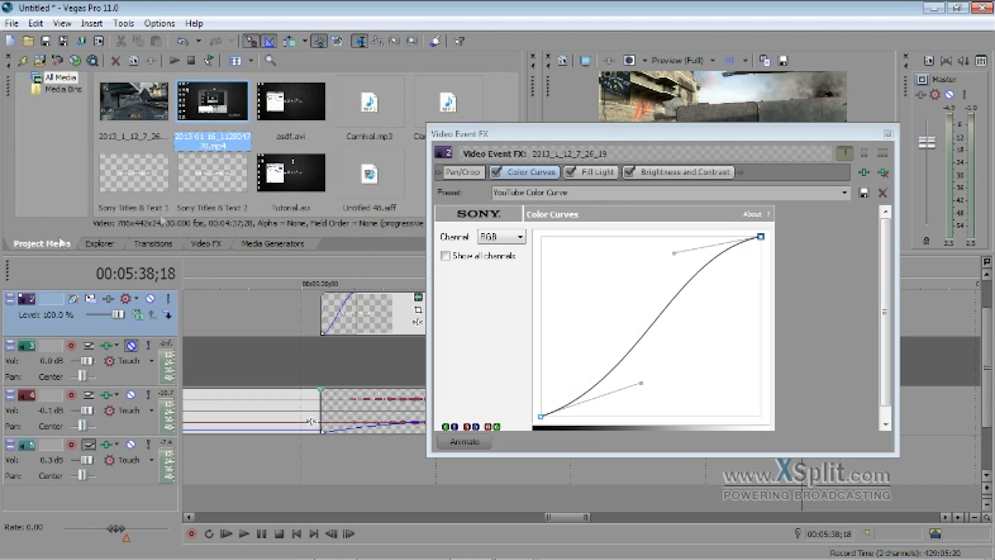
drag(579, 134, 421, 108)
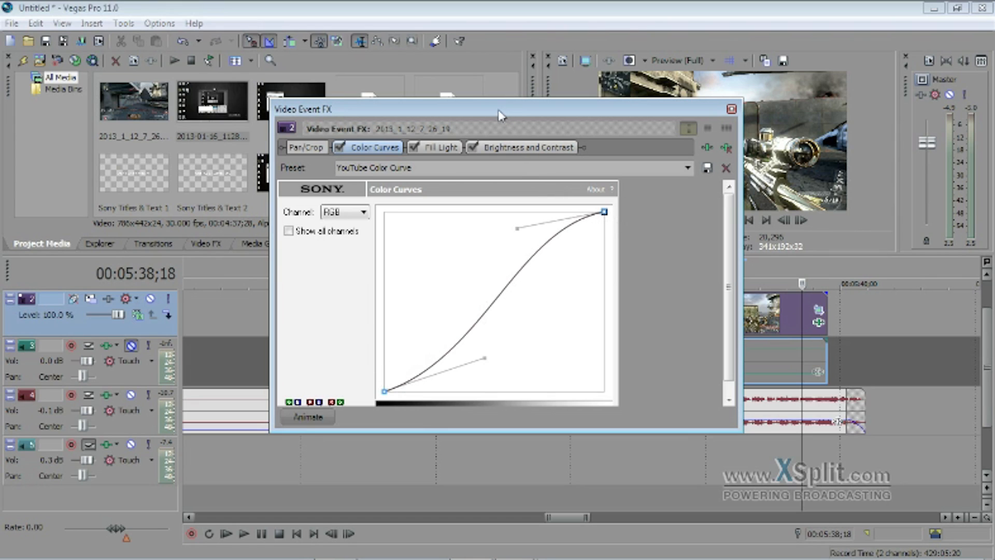
Review the second clip's Fill Light and Brightness and Contrast effect settings.
click(441, 147)
drag(474, 115, 305, 122)
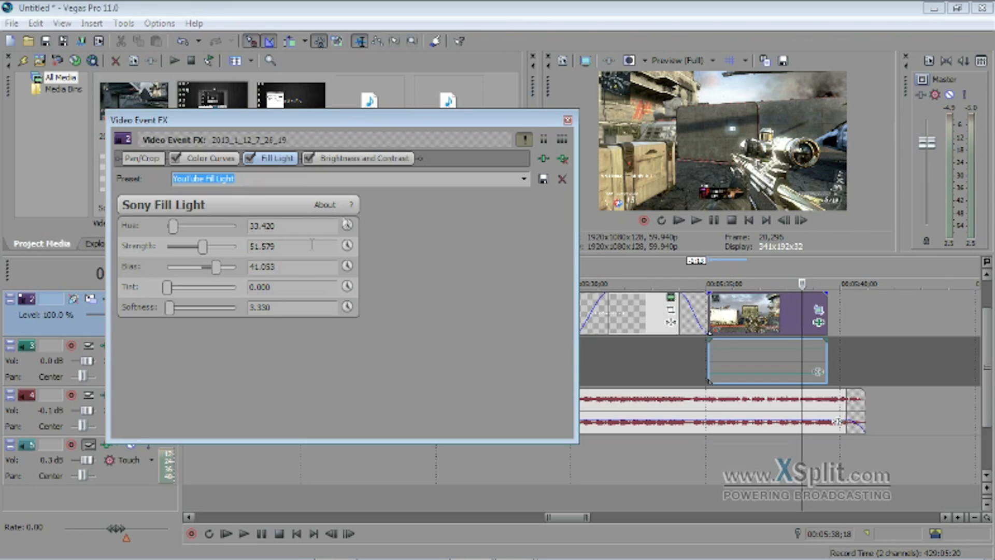
click(346, 161)
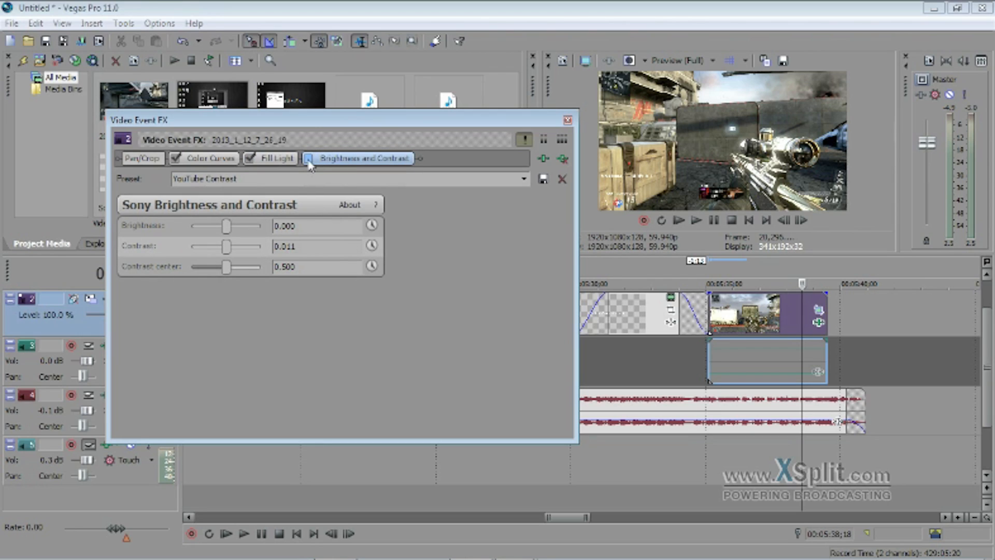
Toggle the Brightness and Contrast effect off and on repeatedly to compare the picture, and close the event effects window.
click(308, 158)
click(308, 159)
click(309, 158)
click(309, 161)
click(310, 161)
click(308, 161)
click(568, 120)
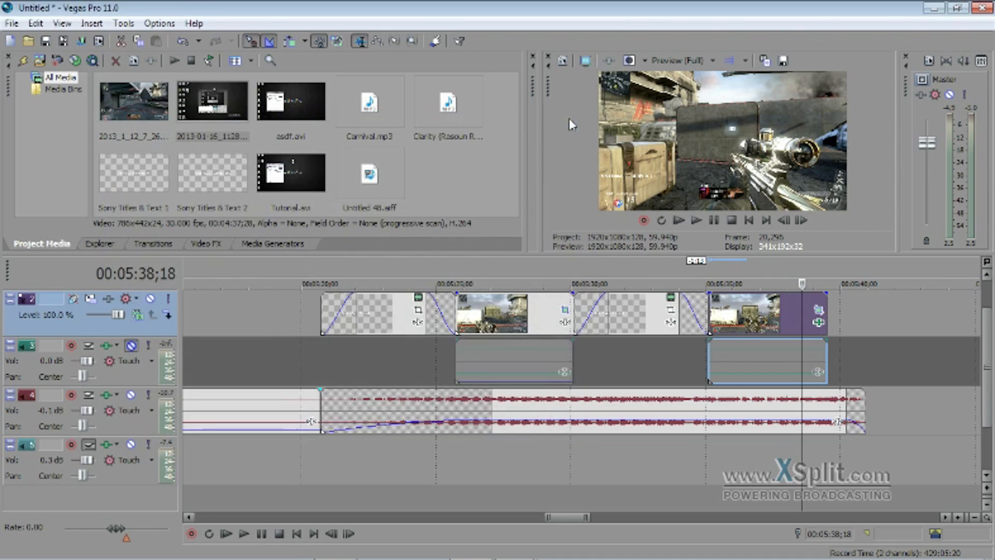